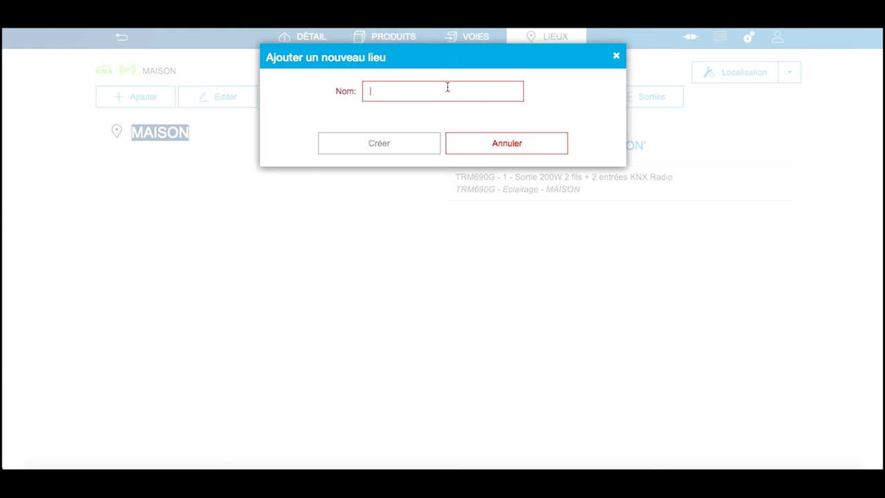
Create a place named étage under MAISON, and a sub-place named chambre inside étage
{"action": "left_click", "coordinate": [380, 118]}
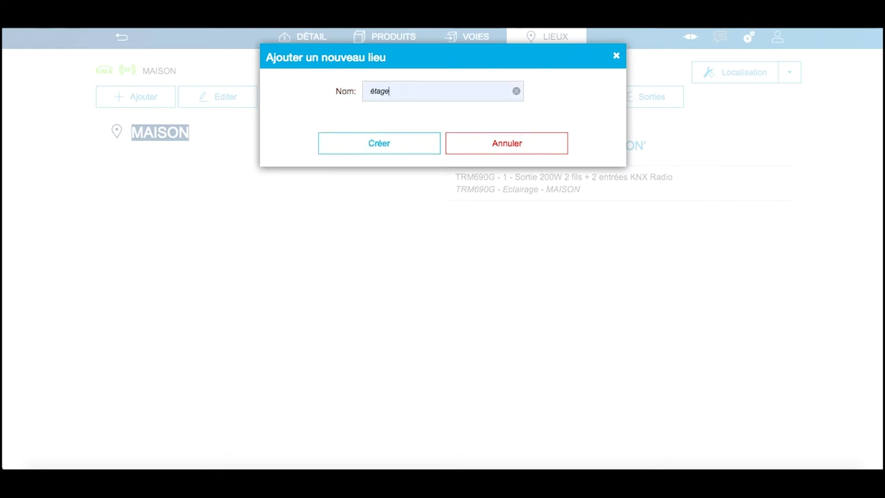
{"action": "left_click", "coordinate": [379, 143]}
{"action": "left_click", "coordinate": [149, 159]}
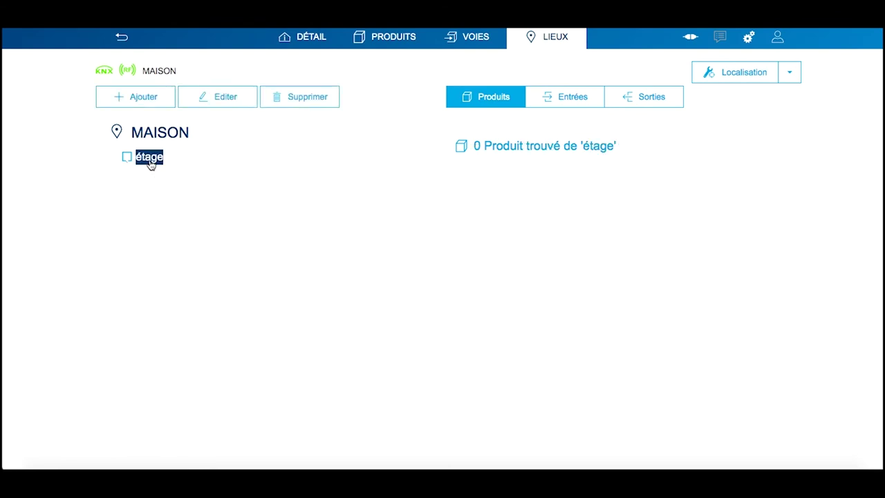
{"action": "left_click", "coordinate": [147, 96]}
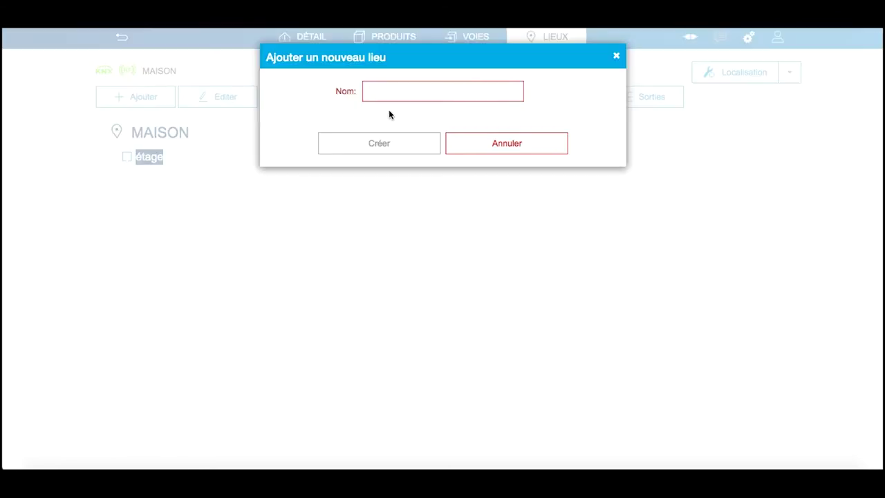
{"action": "type", "text": "c"}
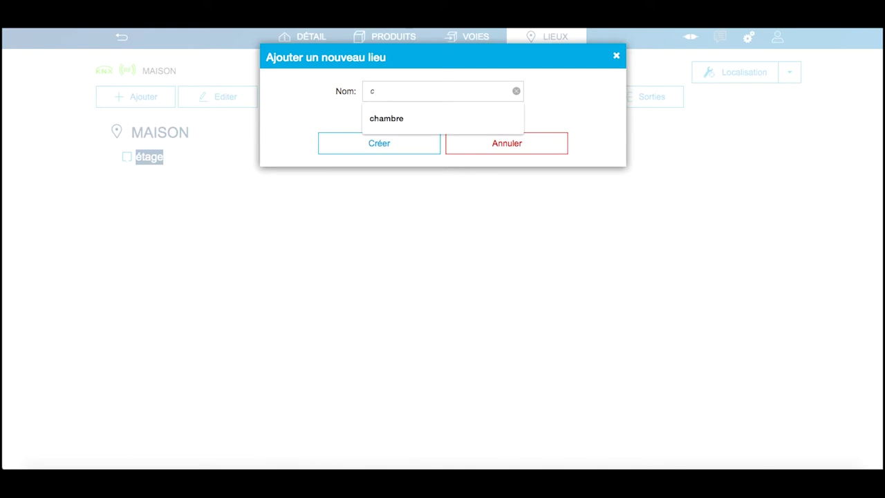
{"action": "key", "text": "Down"}
{"action": "key", "text": "Return"}
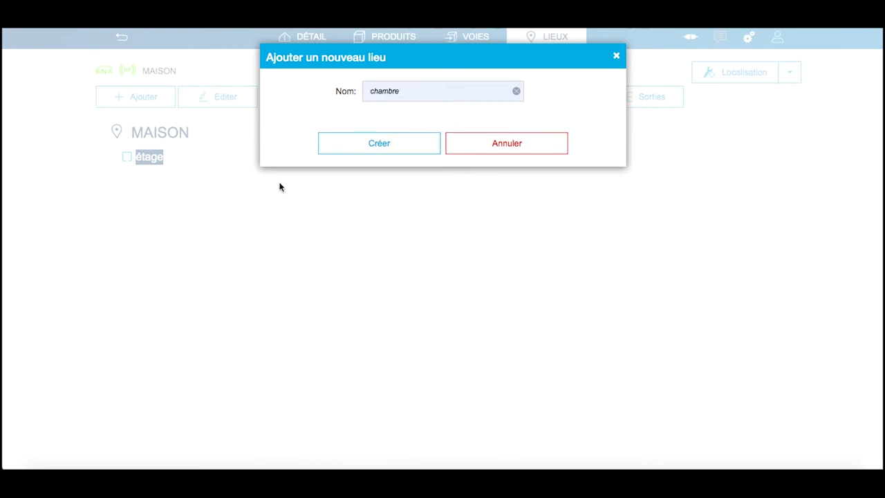
{"action": "left_click", "coordinate": [374, 145]}
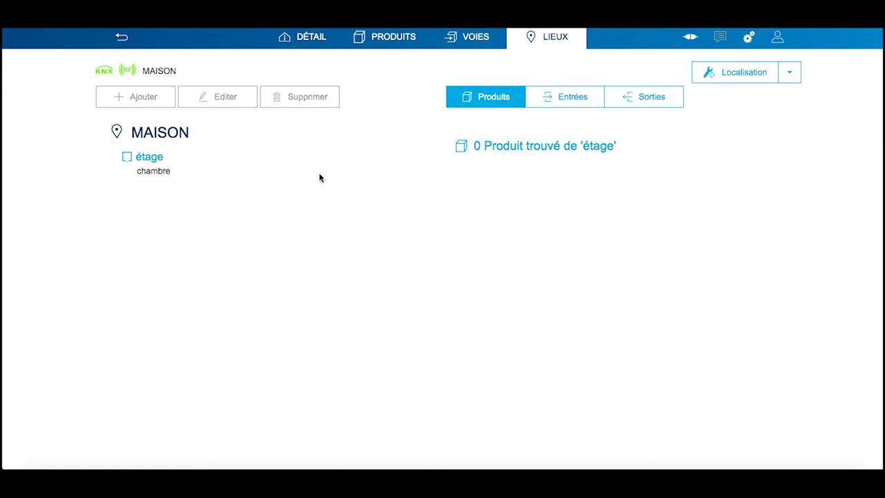
Run a product discovery for the MAISON project and close its summary once all stages are complete
{"action": "left_click", "coordinate": [386, 41]}
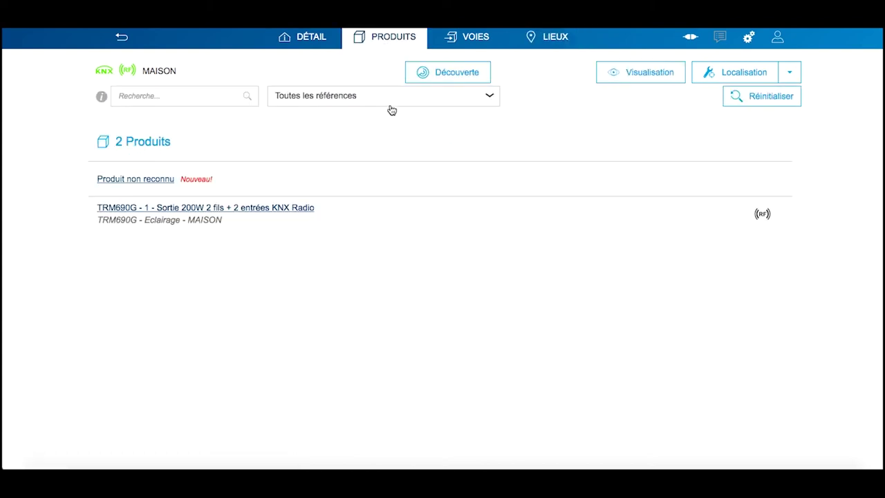
{"action": "left_click", "coordinate": [451, 81]}
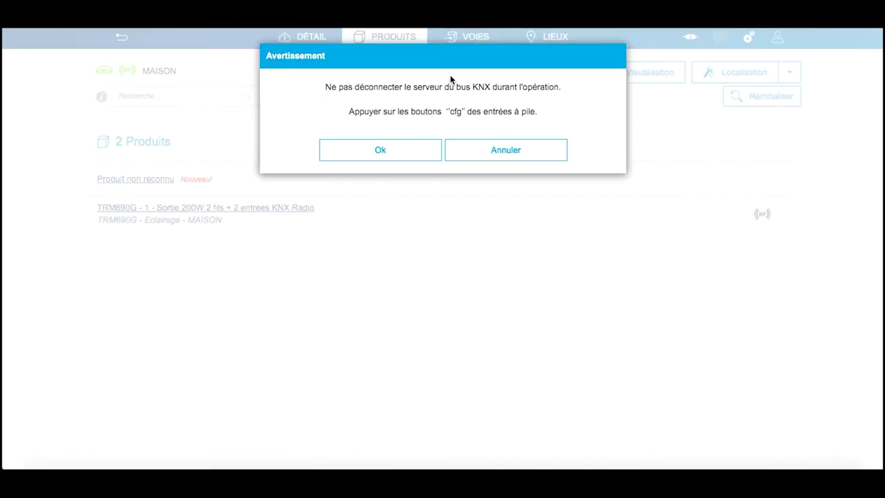
{"action": "left_click", "coordinate": [394, 150]}
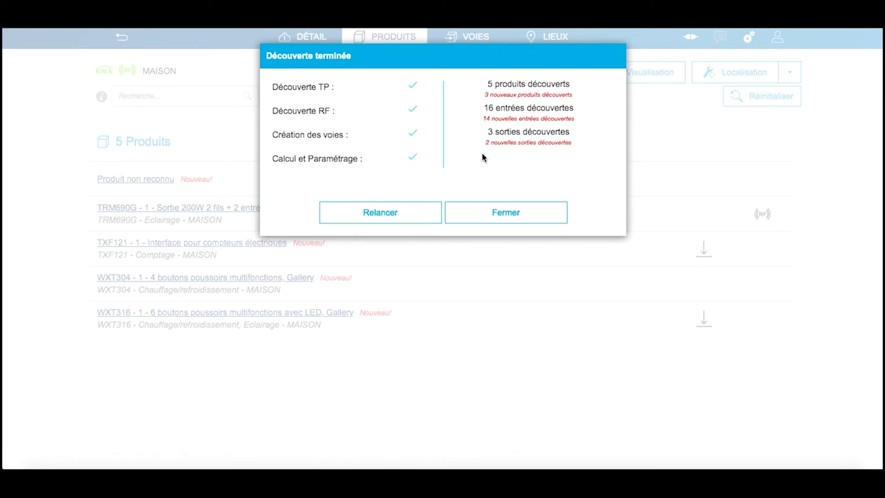
{"action": "left_click", "coordinate": [495, 221]}
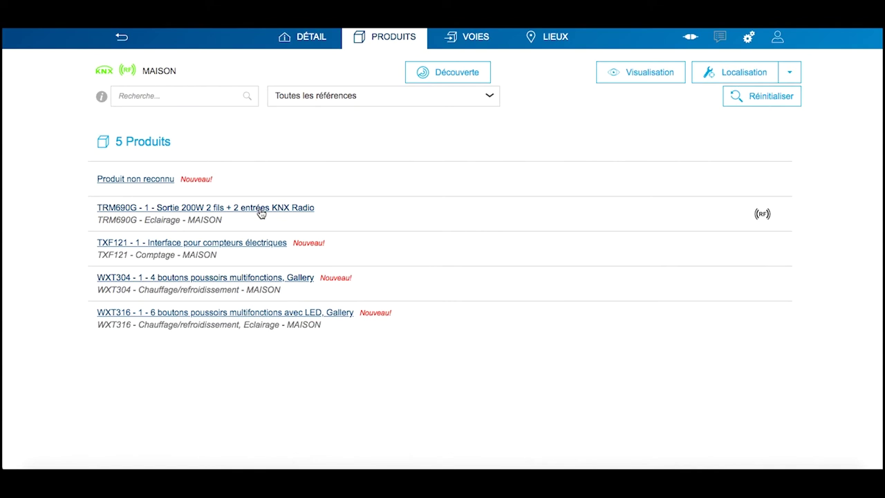
For the WXT304 four-button product, set the usage to Eclairage and both the electrical reference and name to bouton chambre
{"action": "left_click", "coordinate": [261, 280]}
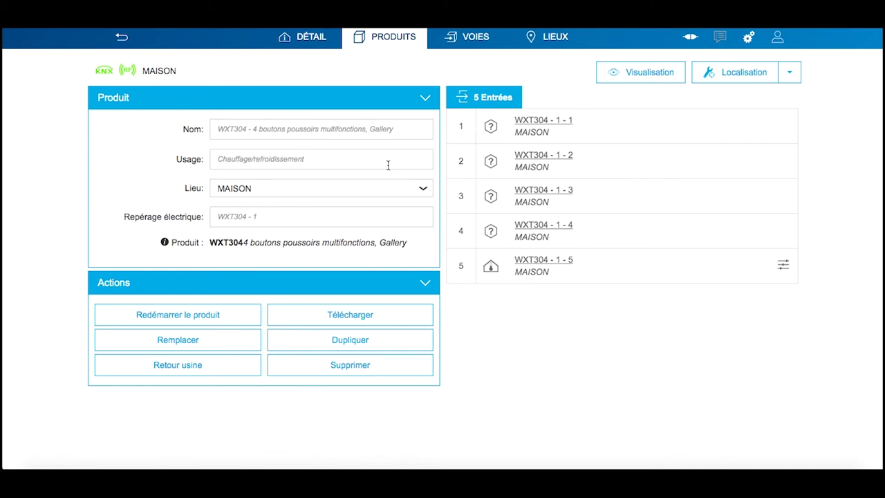
{"action": "left_click", "coordinate": [293, 158]}
{"action": "left_click", "coordinate": [265, 187]}
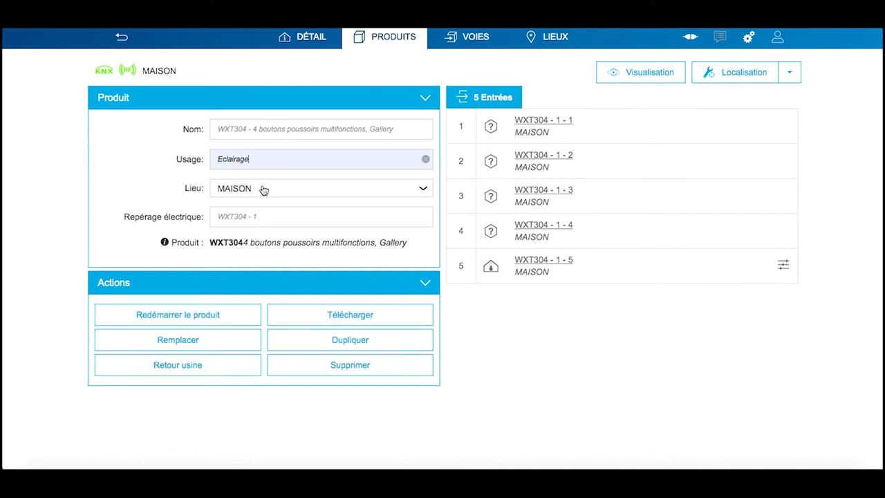
{"action": "left_click", "coordinate": [234, 216]}
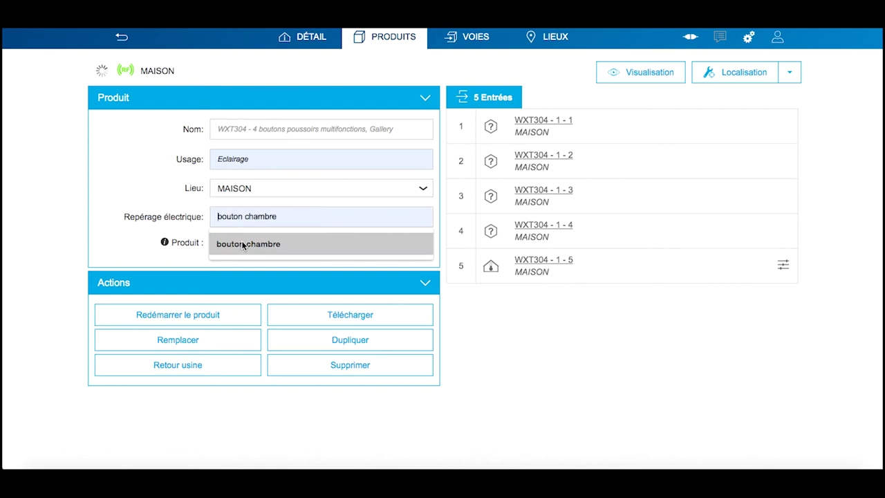
{"action": "left_click", "coordinate": [242, 244]}
{"action": "left_click", "coordinate": [245, 130]}
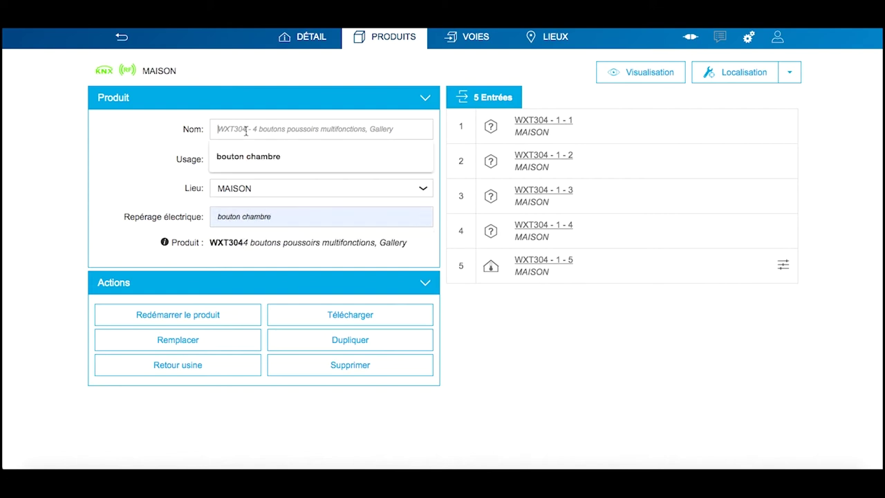
{"action": "left_click", "coordinate": [241, 155]}
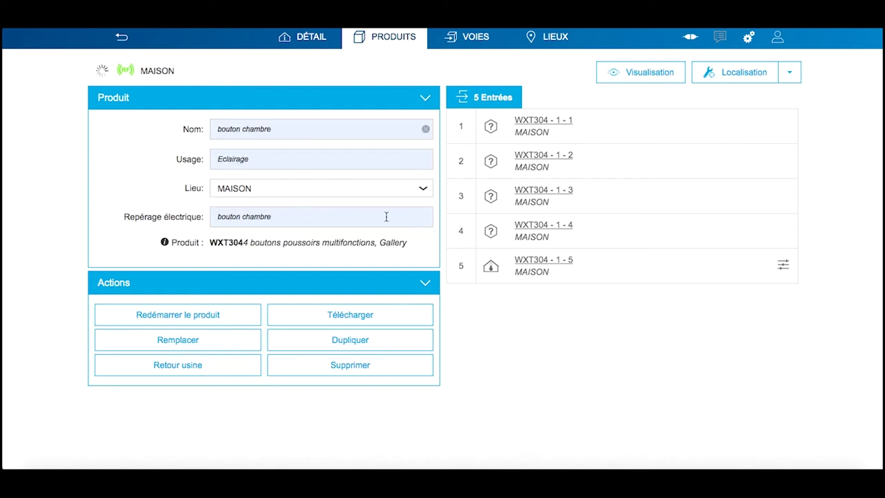
Name the first input of the WXT304 product entrée and assign it the lighting function Télérupteur
{"action": "left_click", "coordinate": [545, 122]}
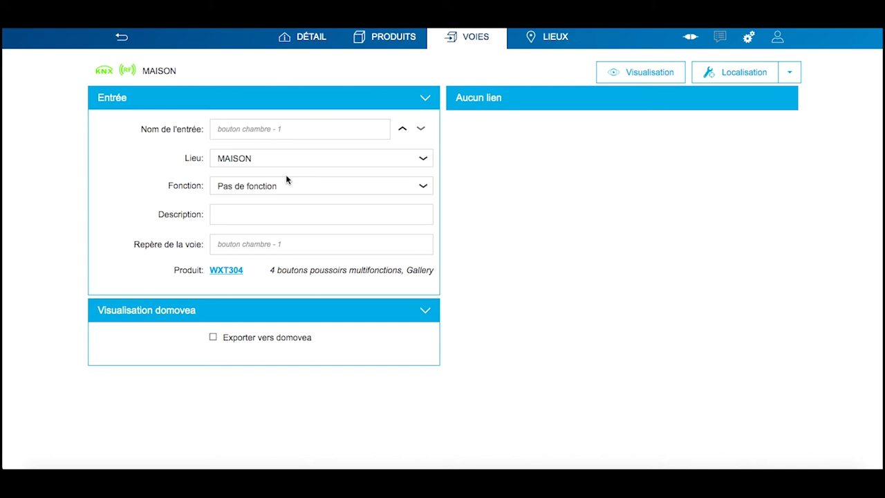
{"action": "left_click", "coordinate": [240, 129]}
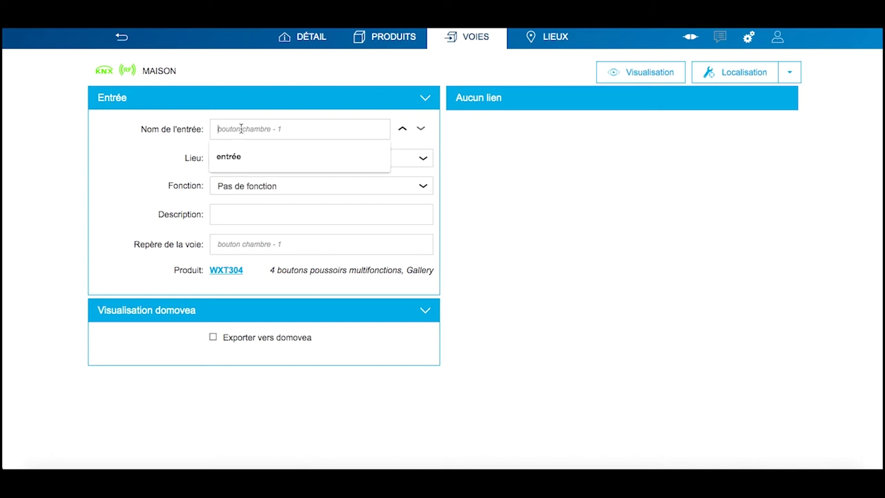
{"action": "left_click", "coordinate": [230, 159]}
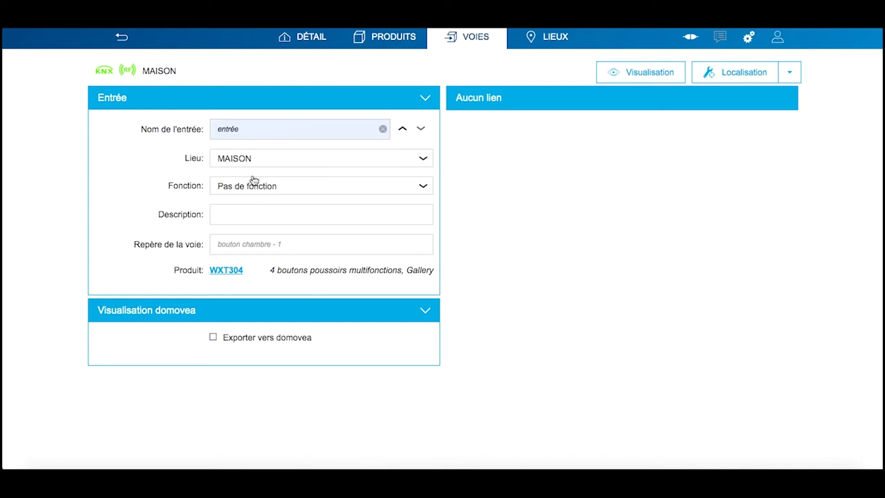
{"action": "left_click", "coordinate": [275, 188]}
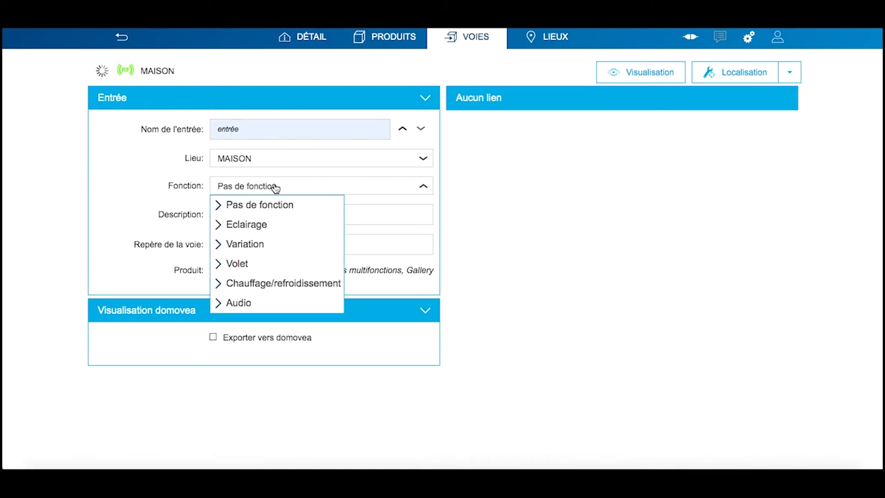
{"action": "left_click", "coordinate": [248, 224]}
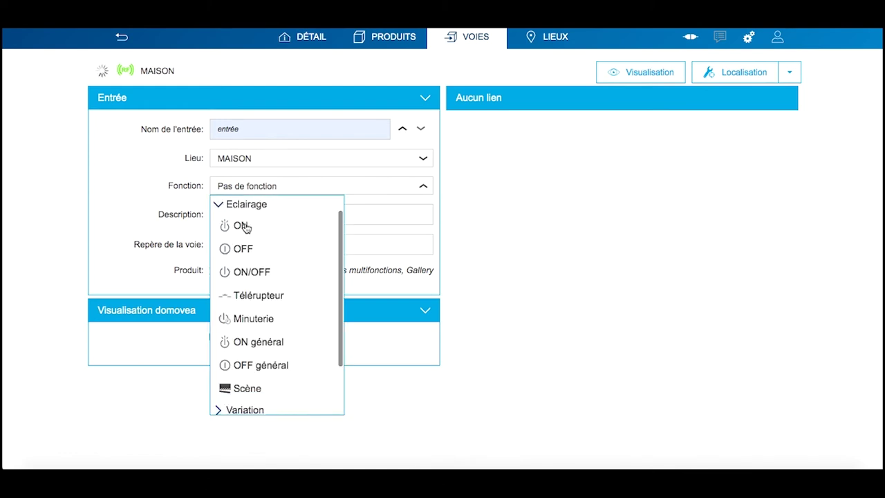
{"action": "left_click", "coordinate": [248, 297]}
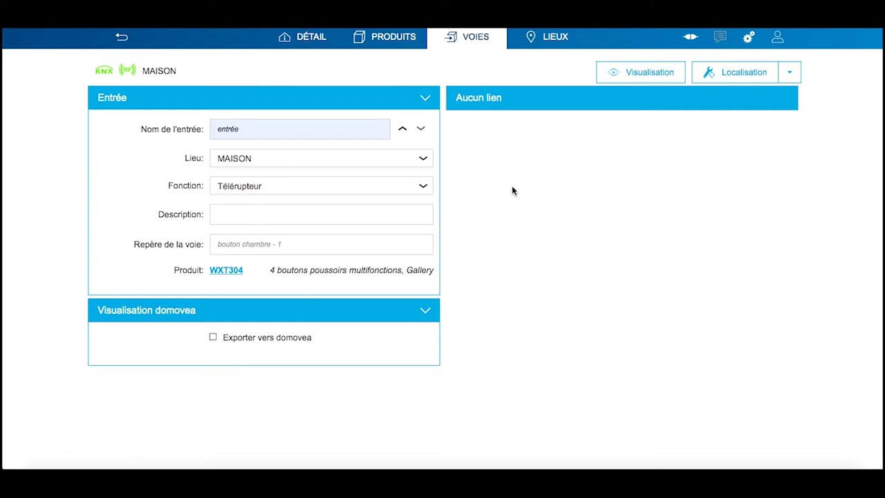
Link the entrée input to the TRM690G - 1 - 1 lighting output in the channel list
{"action": "left_click", "coordinate": [474, 42]}
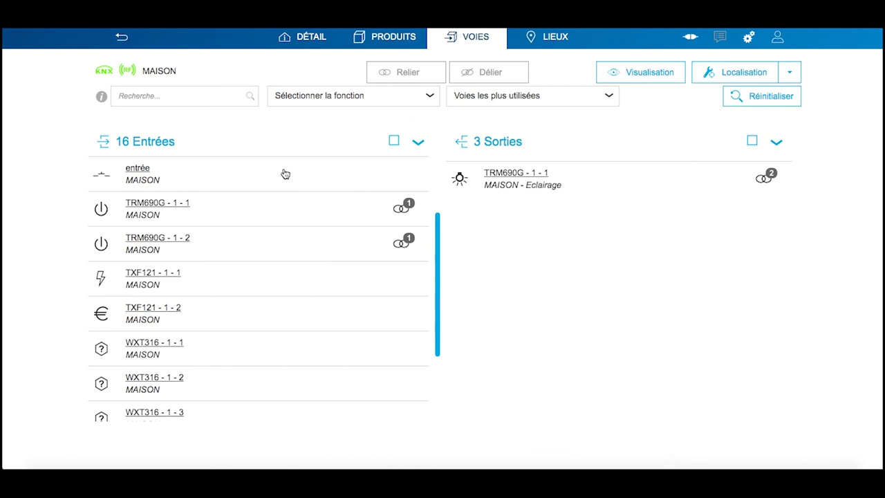
{"action": "scroll", "coordinate": [250, 360], "scroll_direction": "down", "scroll_amount": 1}
{"action": "scroll", "coordinate": [250, 360], "scroll_direction": "down", "scroll_amount": 2}
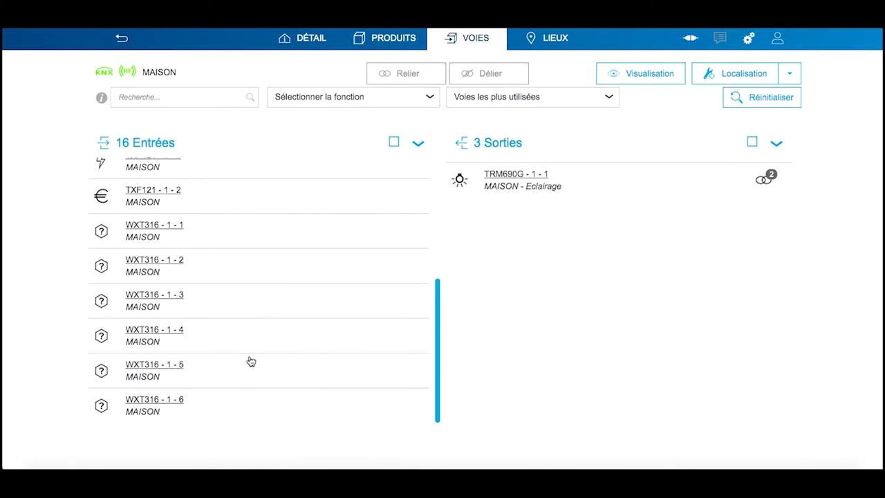
{"action": "scroll", "coordinate": [250, 360], "scroll_direction": "up", "scroll_amount": 5}
{"action": "scroll", "coordinate": [250, 361], "scroll_direction": "up", "scroll_amount": 1}
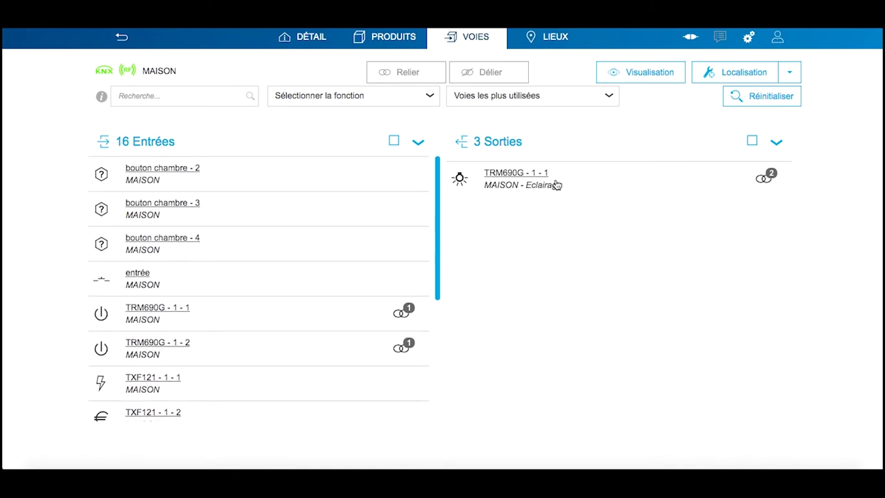
{"action": "left_click", "coordinate": [224, 284]}
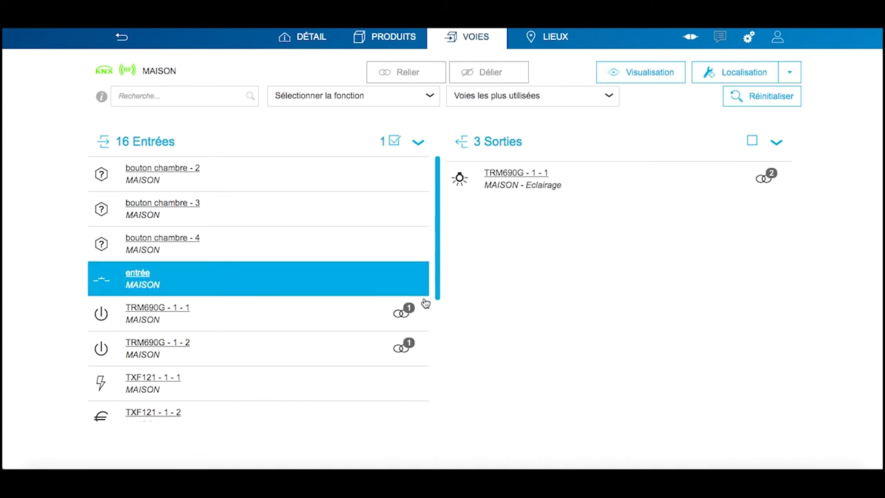
{"action": "left_click", "coordinate": [603, 187]}
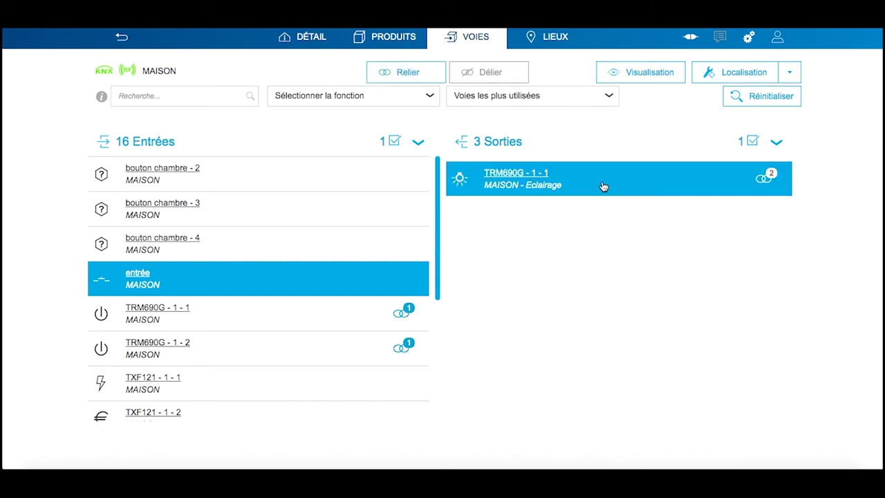
{"action": "left_click", "coordinate": [415, 75]}
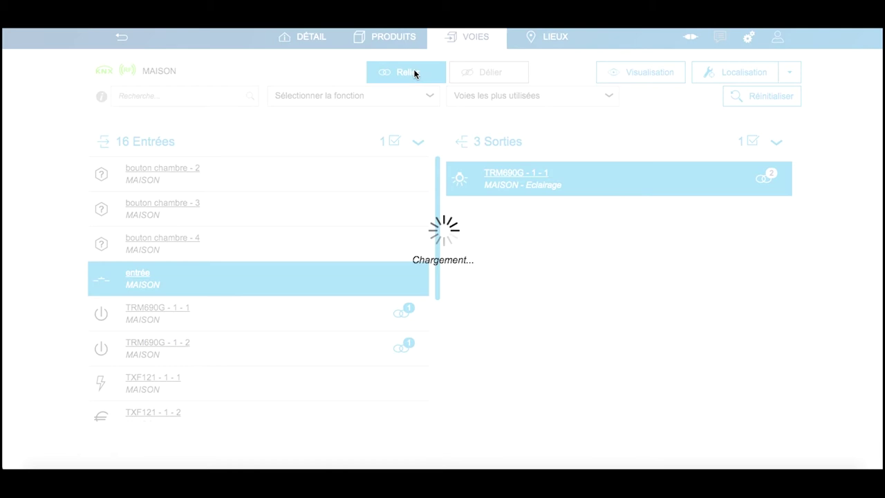
{"action": "left_click", "coordinate": [604, 186]}
{"action": "left_click", "coordinate": [604, 187]}
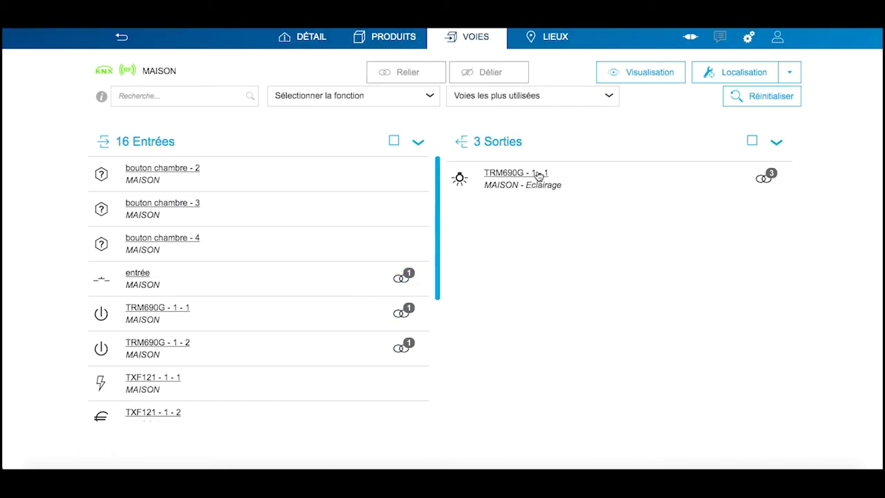
Set the TRM690G - 1 - 1 output's place to chambre and its description to éclairage chambre
{"action": "left_click", "coordinate": [517, 176]}
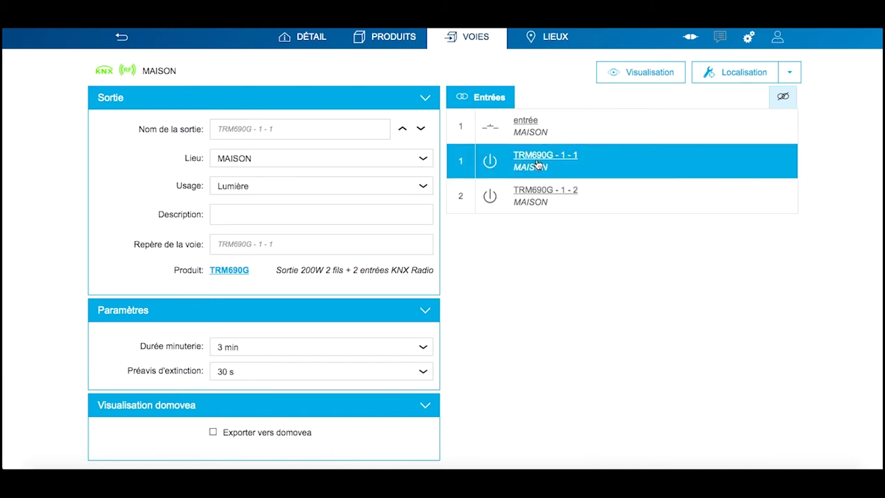
{"action": "left_click", "coordinate": [538, 164]}
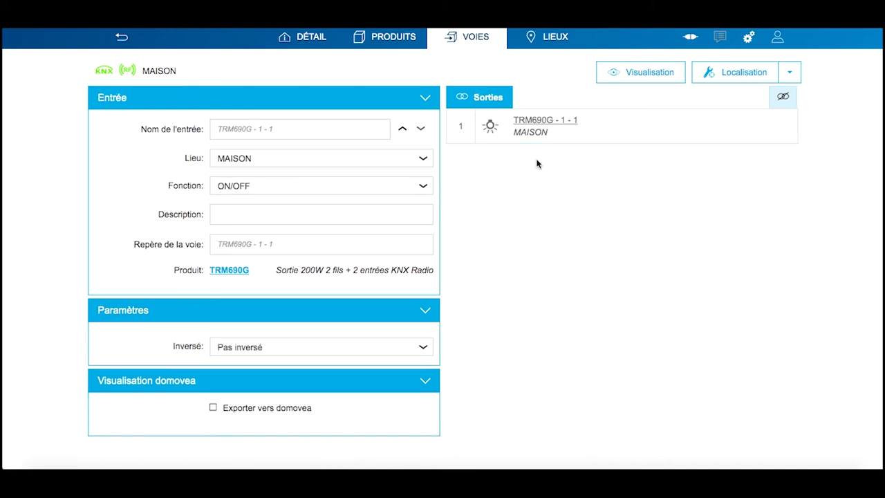
{"action": "left_click", "coordinate": [543, 128]}
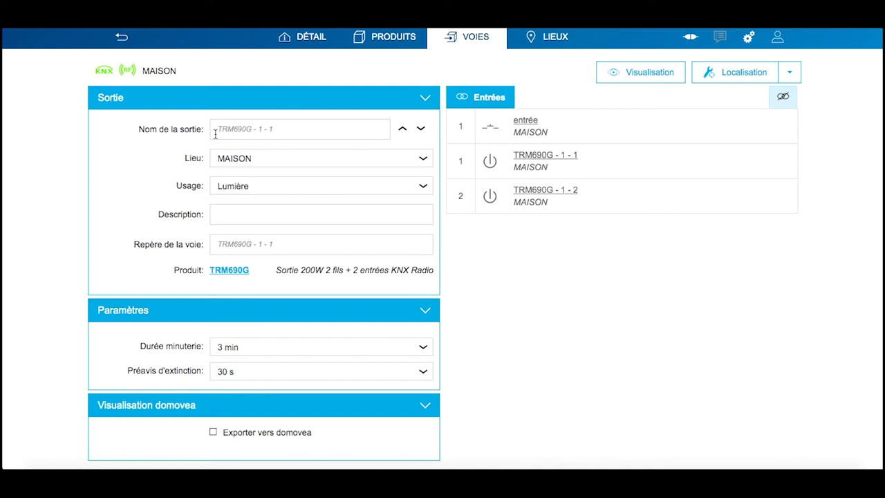
{"action": "left_click", "coordinate": [223, 161]}
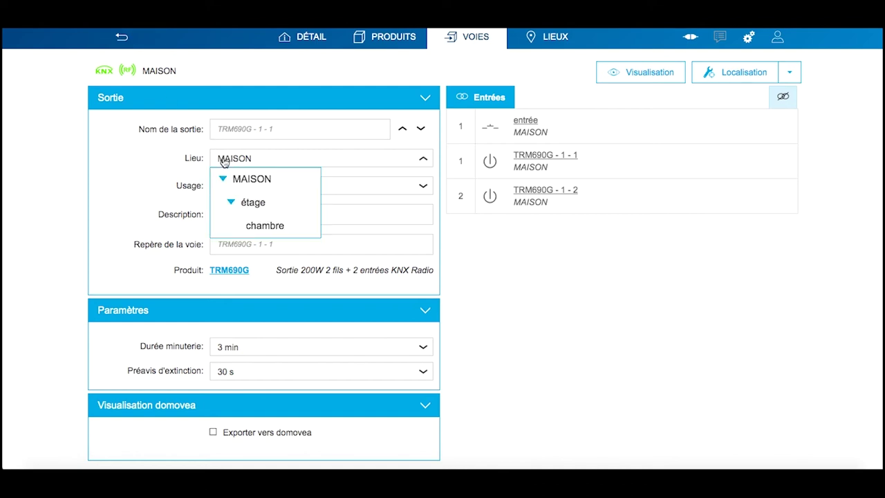
{"action": "left_click", "coordinate": [250, 225]}
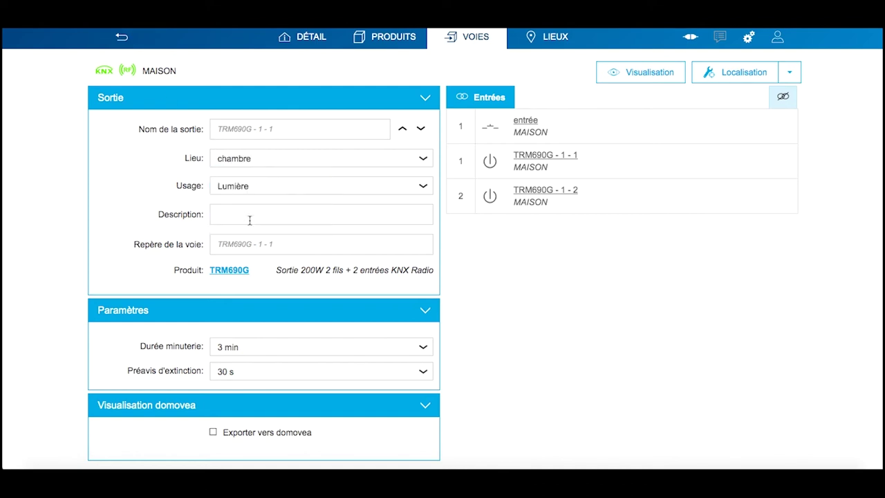
{"action": "left_click", "coordinate": [236, 216]}
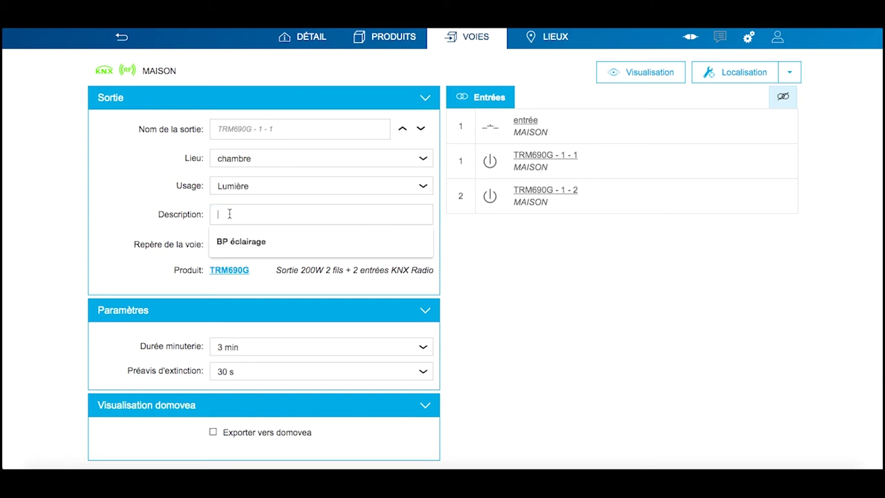
{"action": "type", "text": "éclairage chambre"}
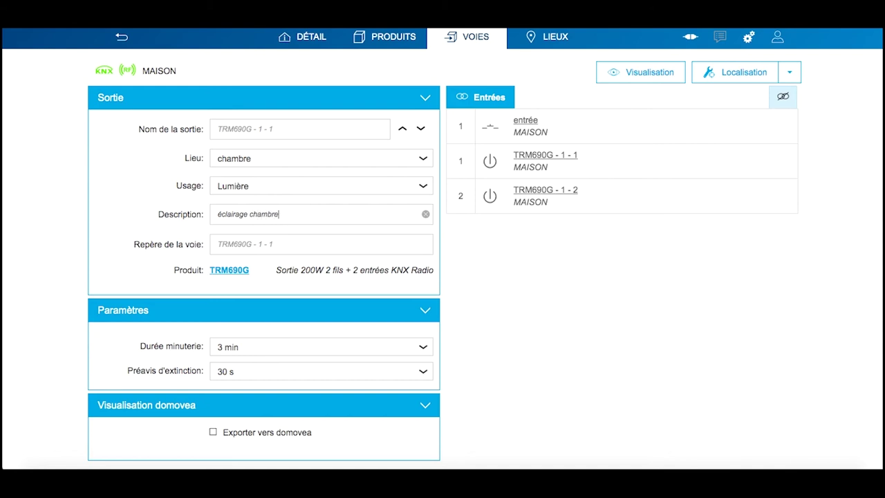
Name the output éclairage chambre and enable its export to domovea
{"action": "left_click", "coordinate": [222, 129]}
{"action": "type", "text": "éclairage chambre"}
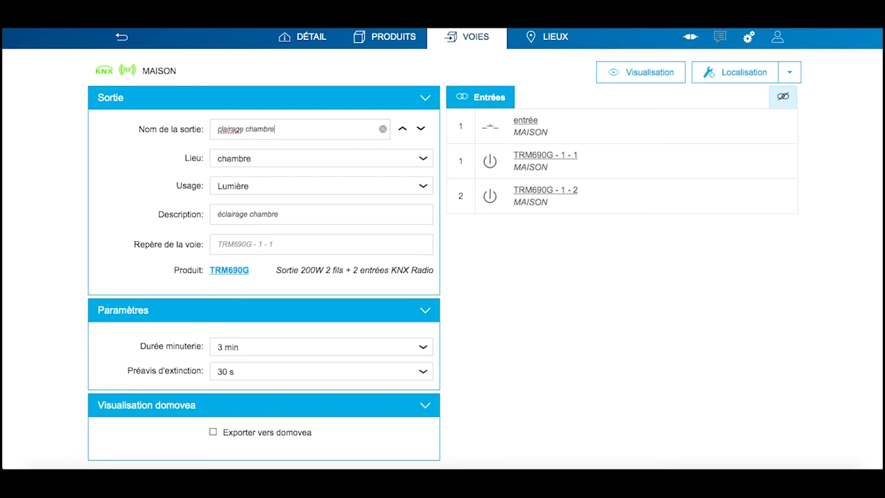
{"action": "left_click", "coordinate": [215, 129]}
{"action": "type", "text": "é"}
{"action": "left_click", "coordinate": [213, 433]}
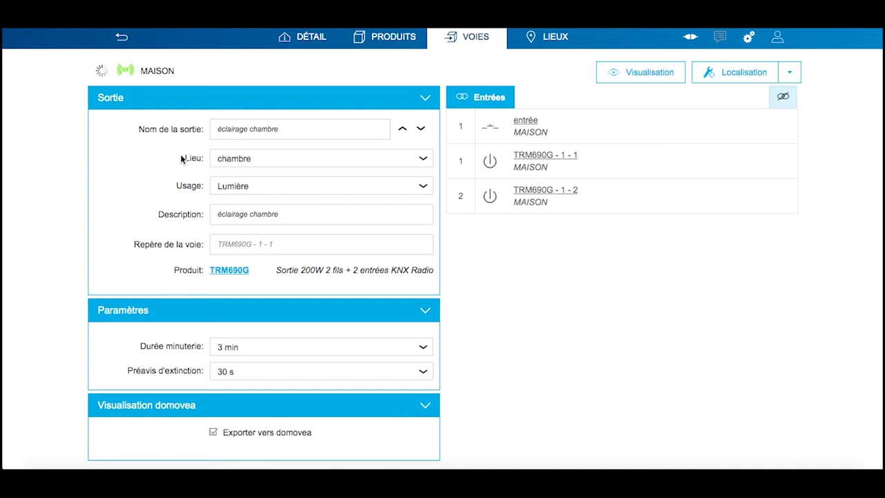
Switch to the domovea configuration, open the éclairage chambre lighting device and unlock it
{"action": "left_click", "coordinate": [116, 41]}
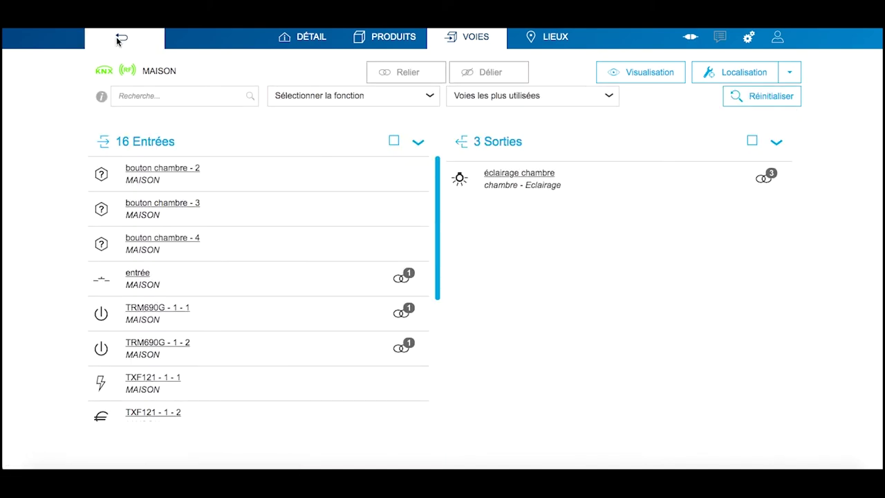
{"action": "left_click", "coordinate": [116, 39]}
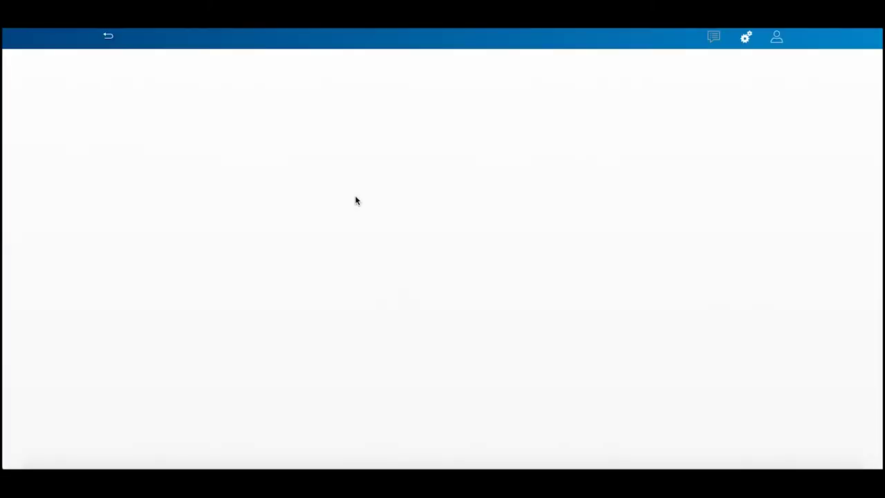
{"action": "left_click", "coordinate": [429, 171]}
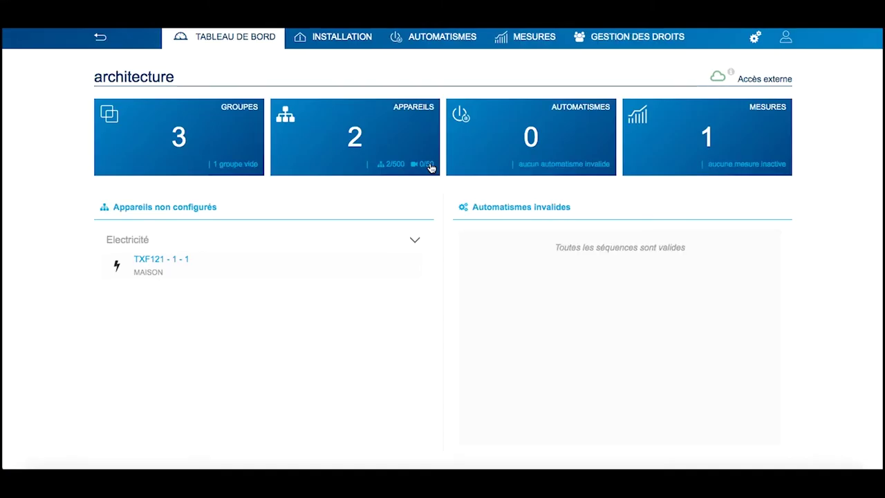
{"action": "left_click", "coordinate": [354, 125]}
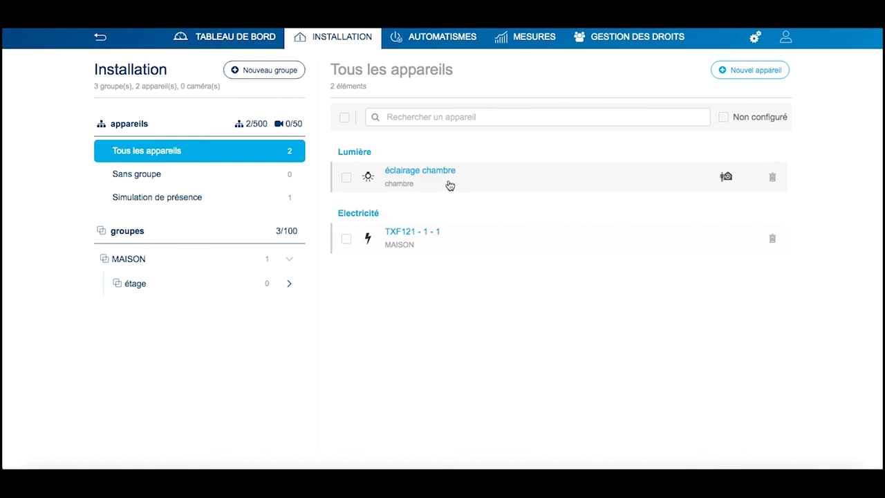
{"action": "left_click", "coordinate": [514, 180]}
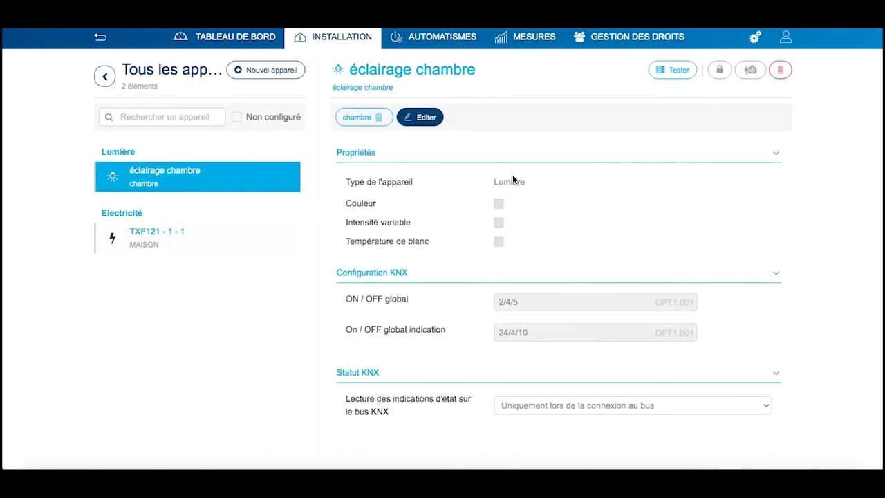
{"action": "left_click", "coordinate": [720, 70]}
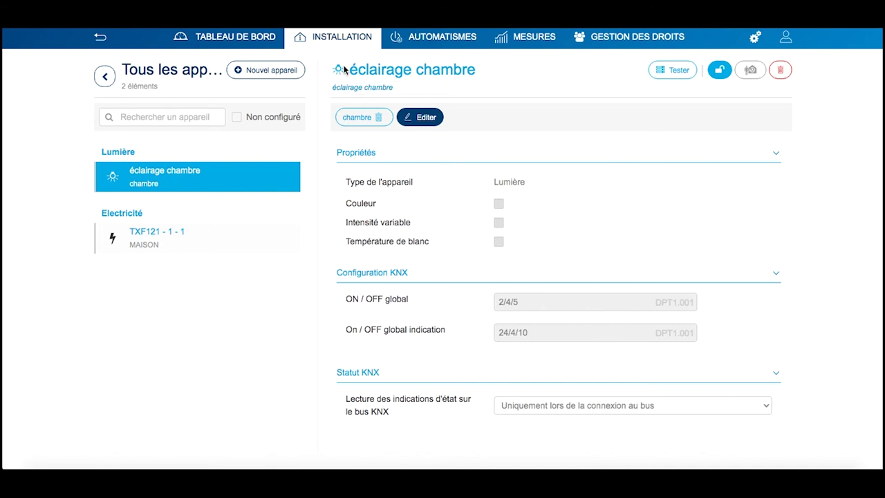
Start adding a new Netatmo IoT device from the full device list and sign in with the Netatmo account's username and password
{"action": "left_click", "coordinate": [340, 40]}
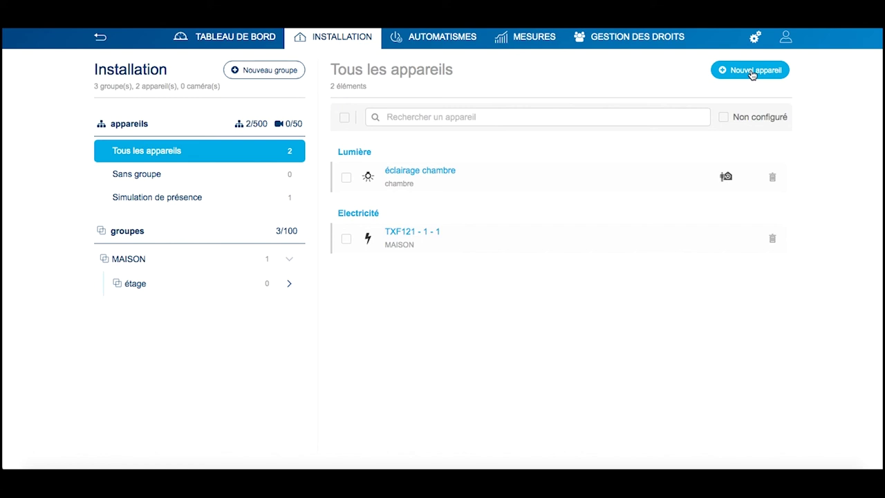
{"action": "left_click", "coordinate": [752, 72]}
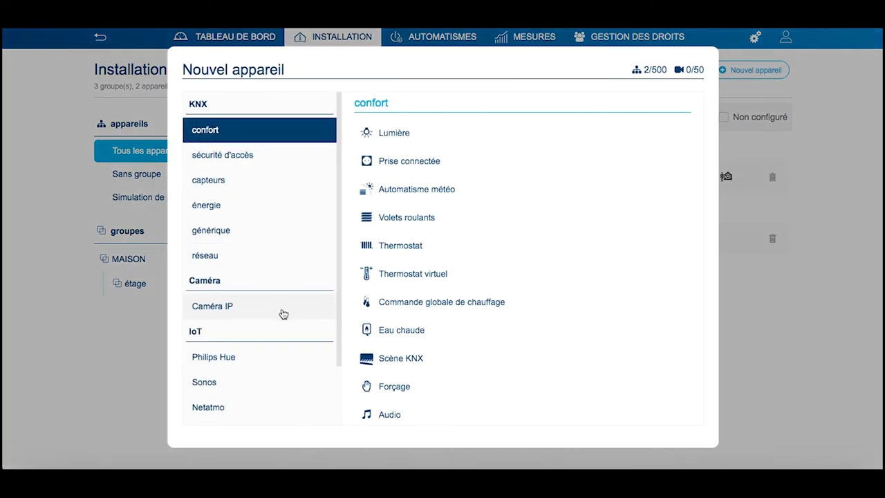
{"action": "scroll", "coordinate": [277, 355], "scroll_direction": "down", "scroll_amount": 3}
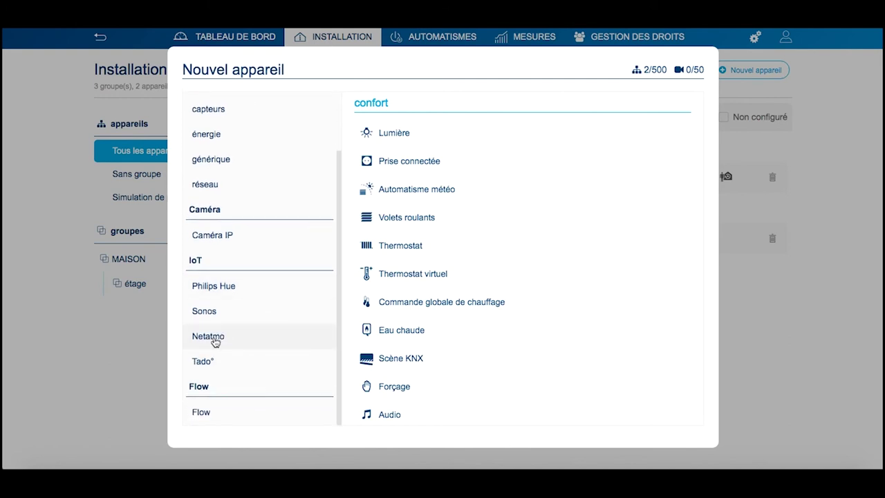
{"action": "left_click", "coordinate": [215, 342]}
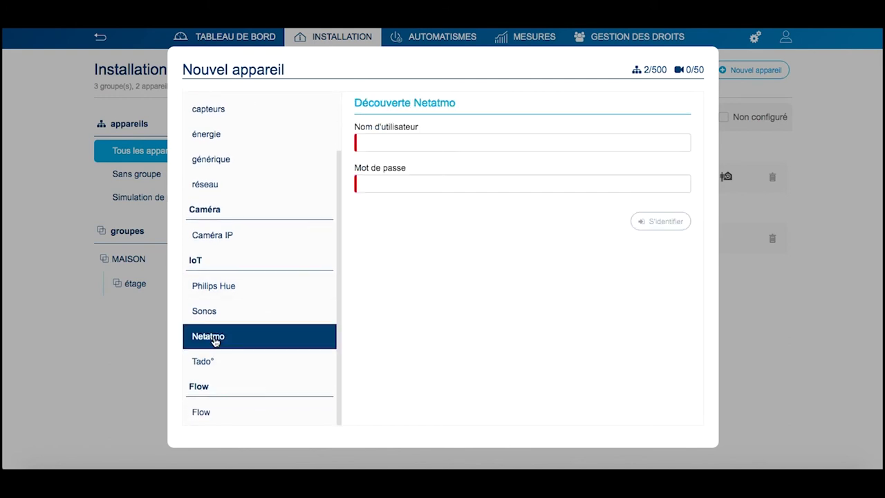
{"action": "left_click", "coordinate": [432, 150]}
{"action": "left_click", "coordinate": [405, 170]}
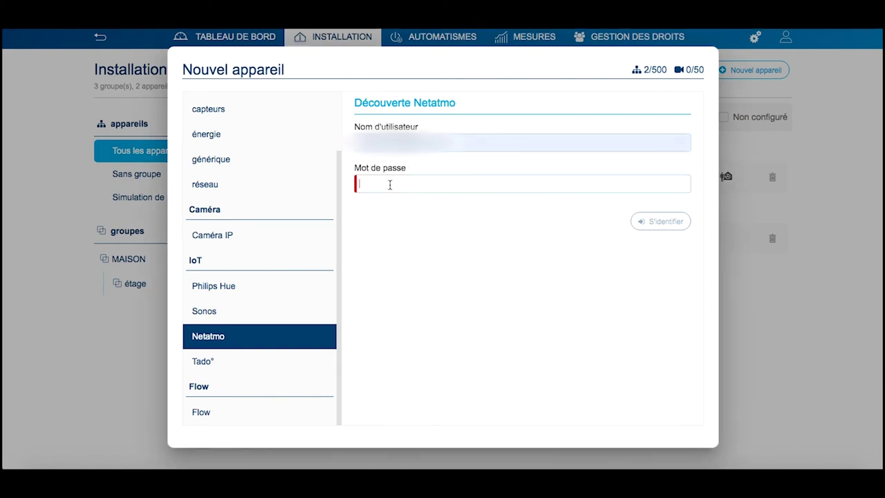
{"action": "type", "text": "••"}
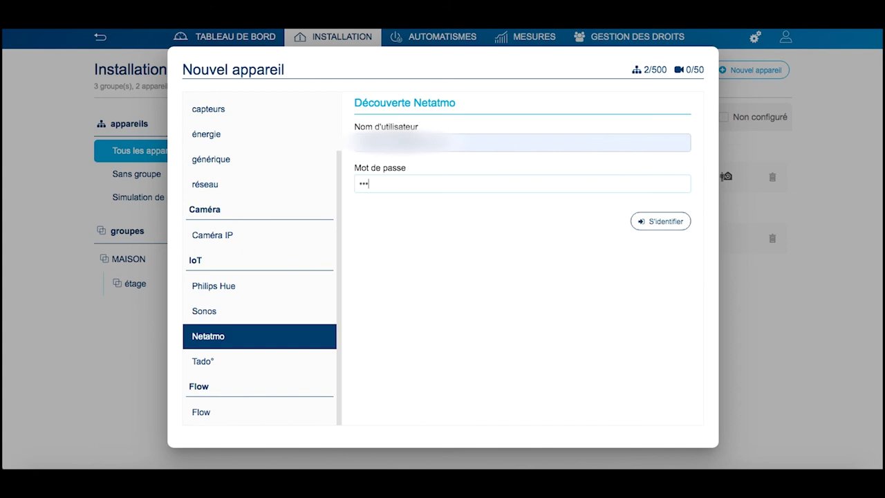
{"action": "key", "text": "BackSpace"}
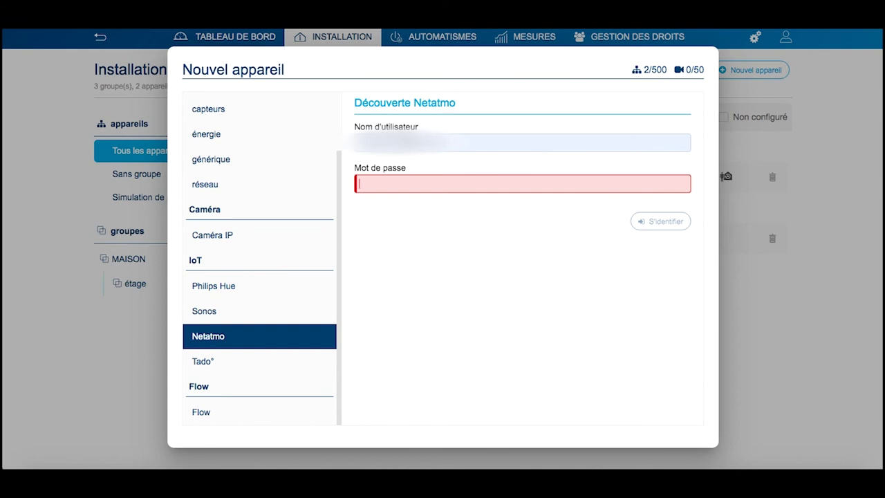
{"action": "type", "text": "•••••••••••••"}
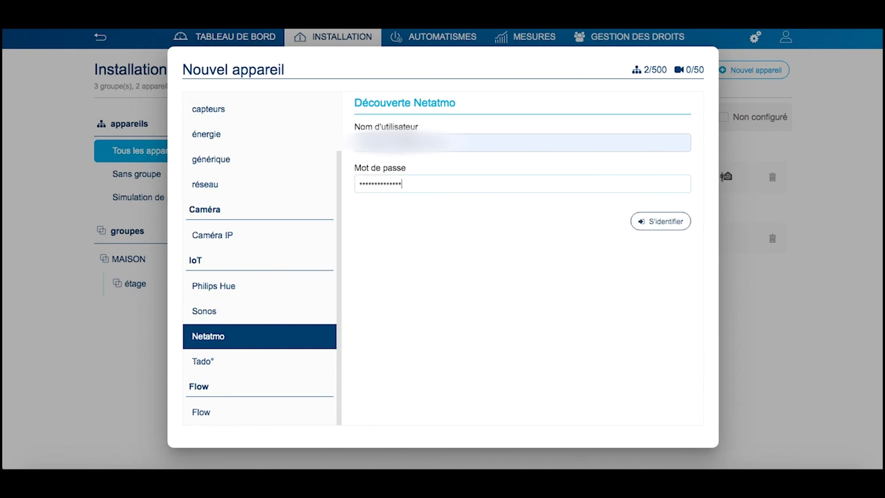
{"action": "type", "text": "•"}
{"action": "left_click", "coordinate": [656, 222]}
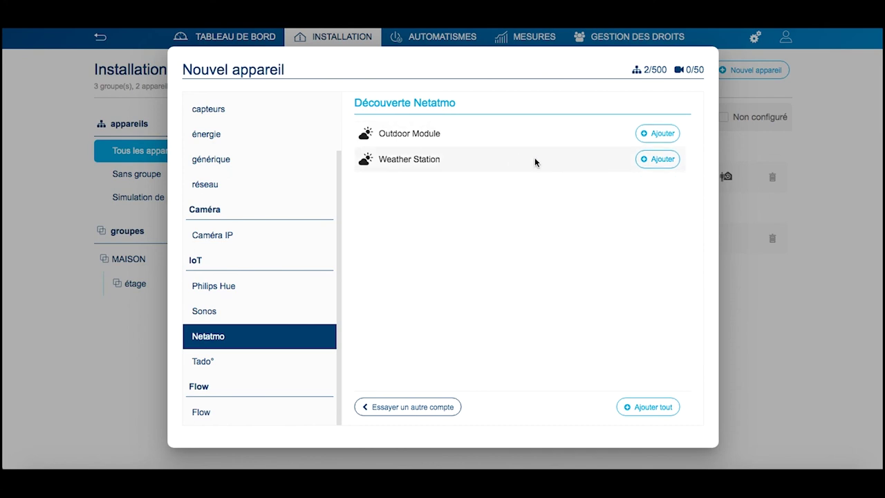
Add the discovered Netatmo Outdoor Module and assign it to the chambre group in addition to MAISON
{"action": "left_click", "coordinate": [648, 135]}
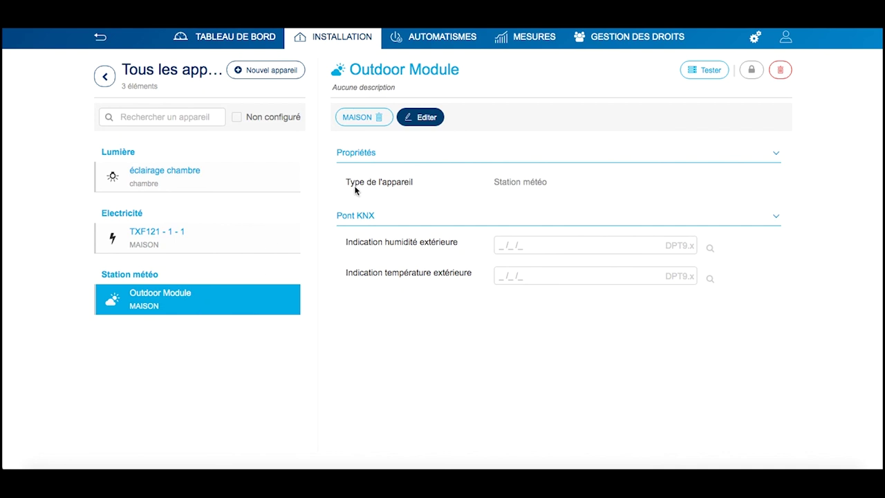
{"action": "left_click", "coordinate": [419, 116]}
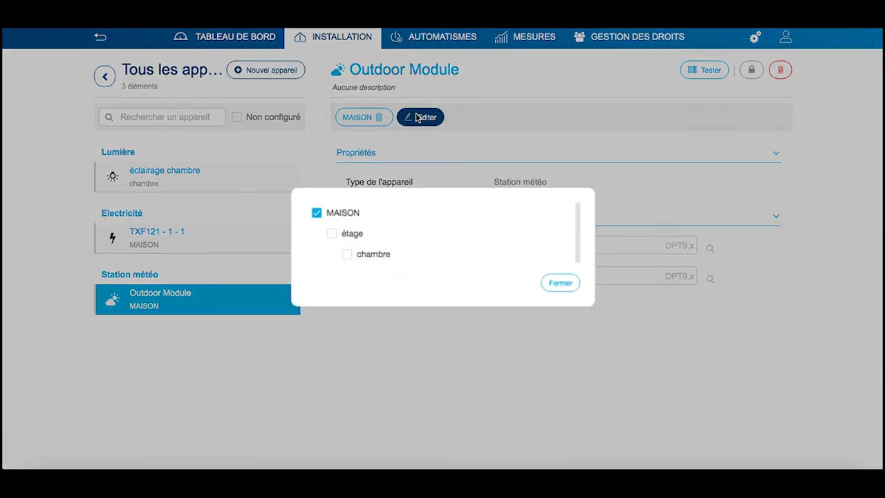
{"action": "left_click", "coordinate": [348, 255]}
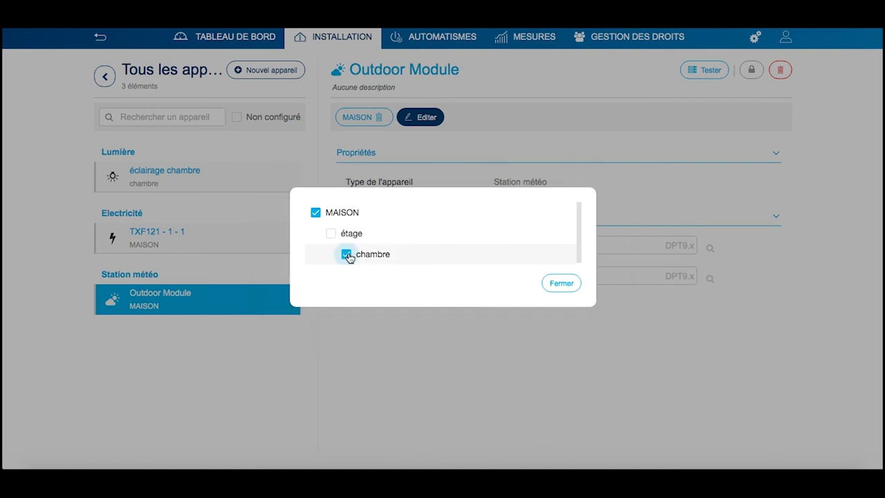
{"action": "left_click", "coordinate": [554, 285]}
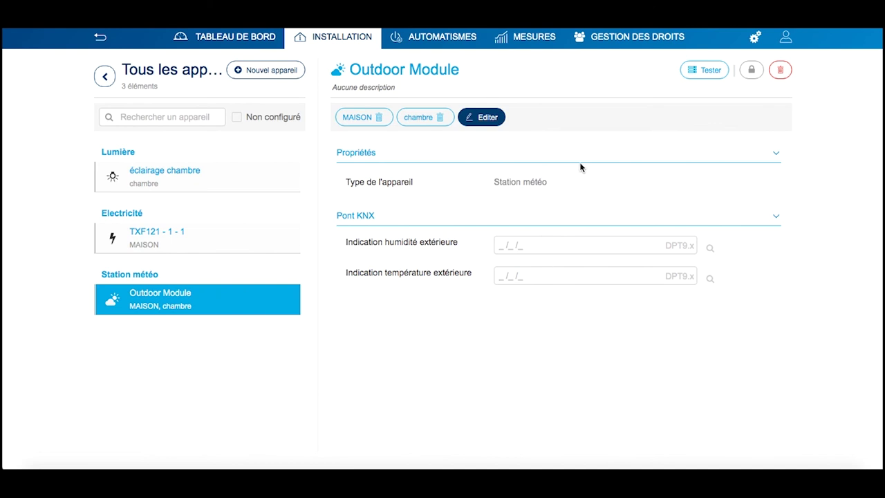
Unlock the Outdoor Module device and rename it station météo extérieure
{"action": "left_click", "coordinate": [753, 75]}
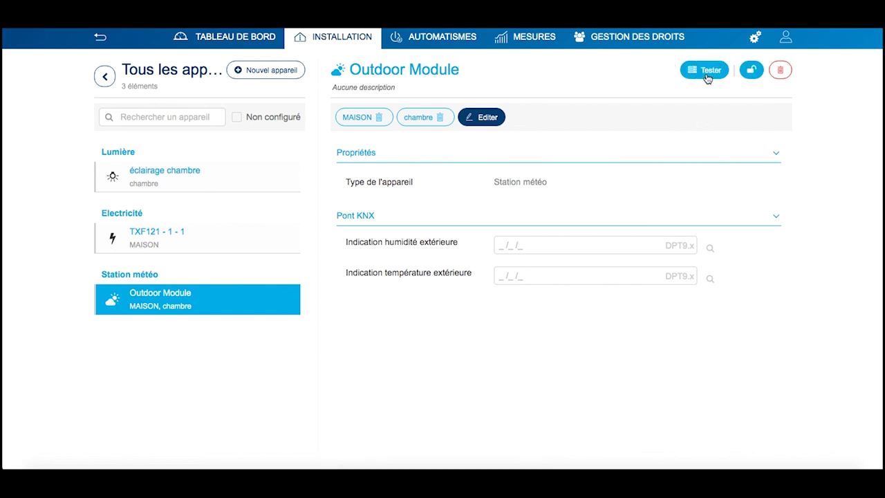
{"action": "left_click", "coordinate": [497, 69]}
{"action": "key", "text": "BackSpace"}
{"action": "key", "text": "BackSpace"}
{"action": "key", "text": "BackSpace"}
{"action": "key", "text": "BackSpace"}
{"action": "key", "text": "BackSpace"}
{"action": "key", "text": "BackSpace"}
{"action": "key", "text": "BackSpace"}
{"action": "key", "text": "BackSpace"}
{"action": "key", "text": "BackSpace"}
{"action": "key", "text": "BackSpace"}
{"action": "key", "text": "BackSpace"}
{"action": "key", "text": "BackSpace"}
{"action": "key", "text": "BackSpace"}
{"action": "key", "text": "BackSpace"}
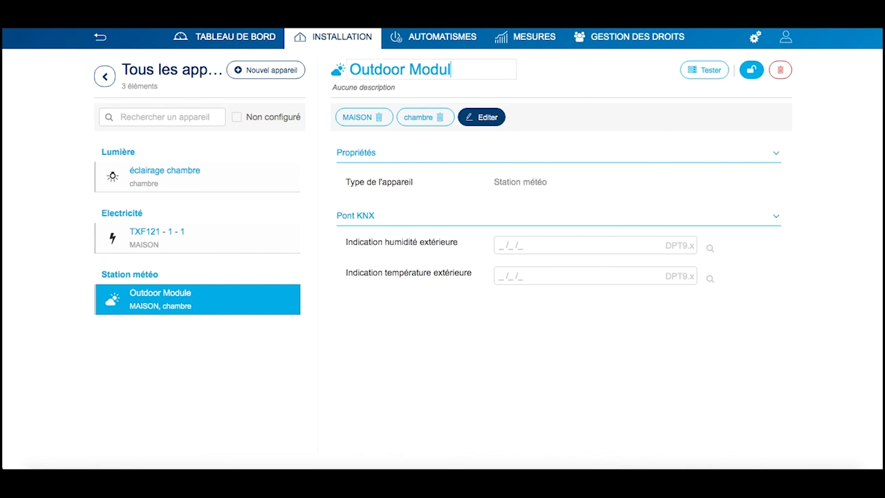
{"action": "type", "text": "station "}
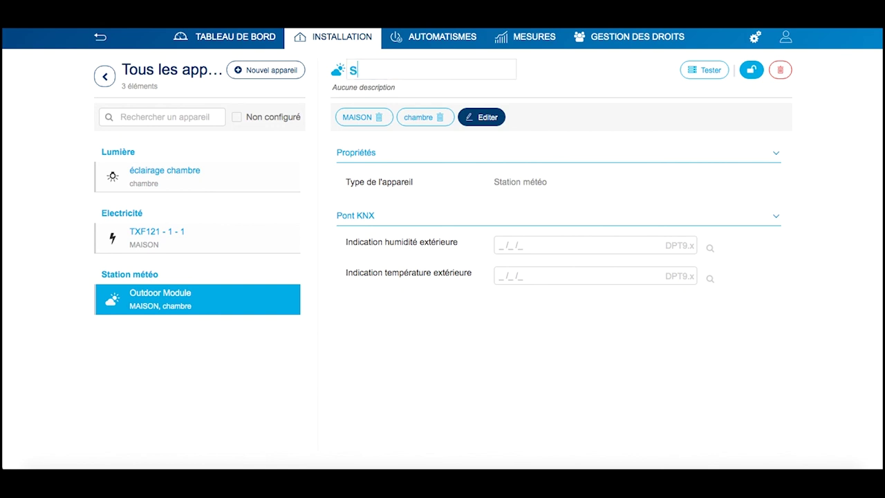
{"action": "type", "text": "mé"}
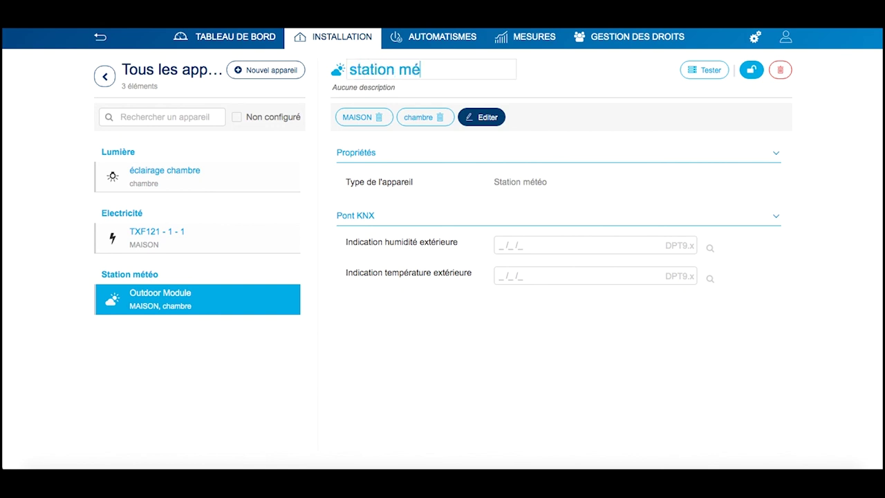
{"action": "type", "text": "téo extérie"}
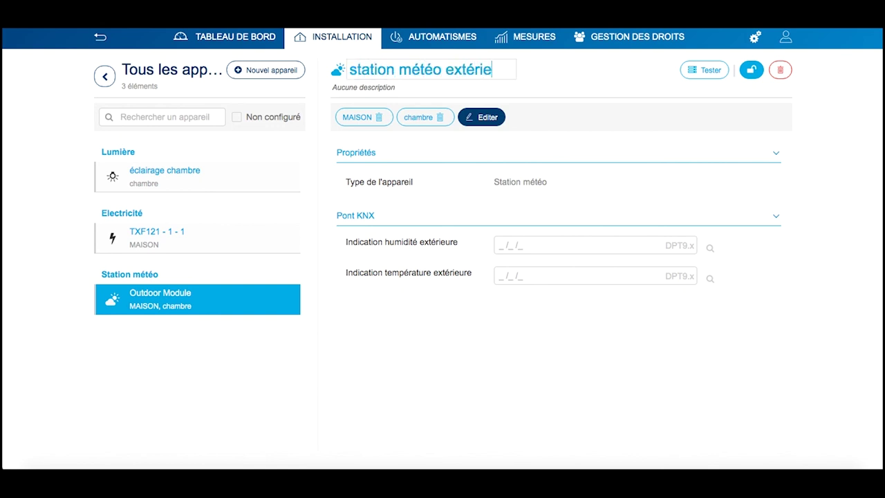
{"action": "type", "text": "ure"}
{"action": "left_click", "coordinate": [624, 109]}
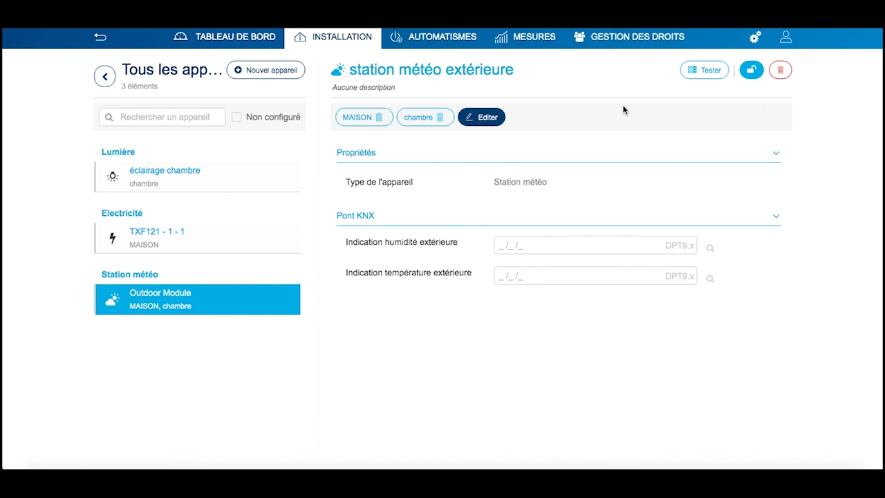